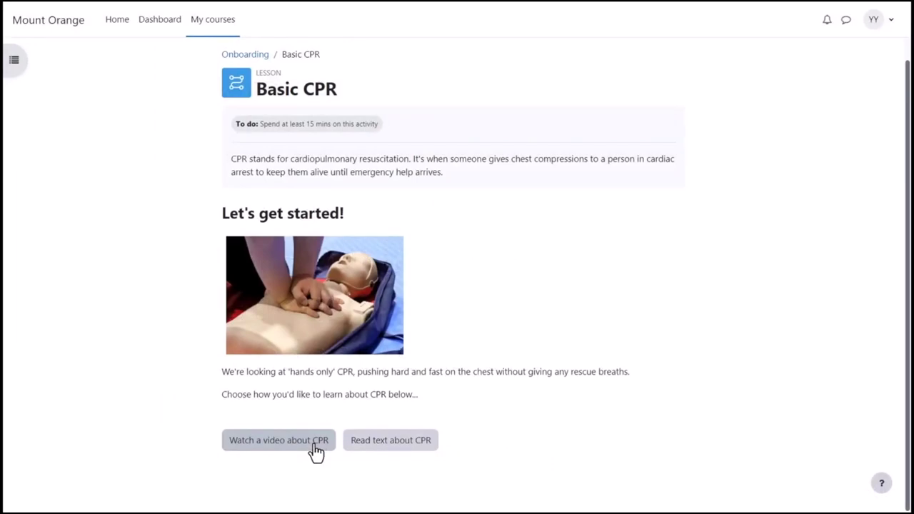
Step: In the Basic CPR preview, follow the video branch and answer '100 - 120 compressions per minute'
{"action": "left_click", "coordinate": [315, 444]}
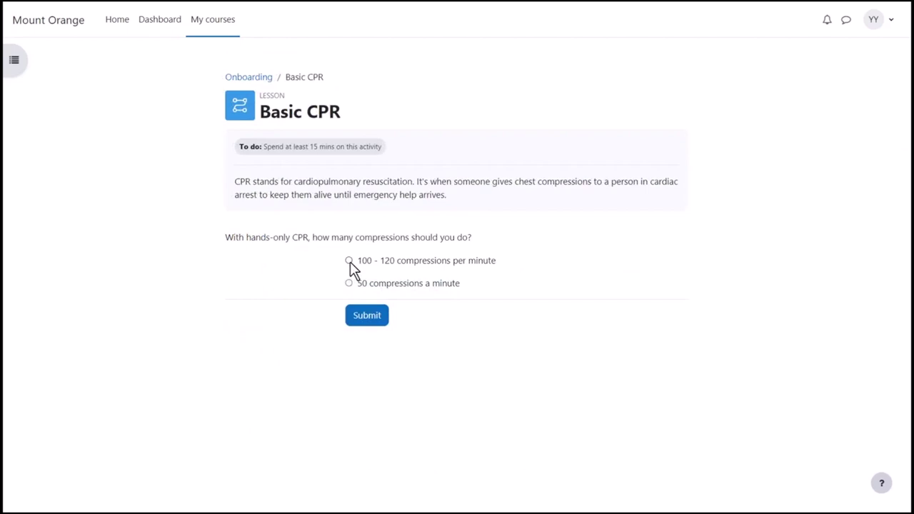
{"action": "left_click", "coordinate": [349, 261]}
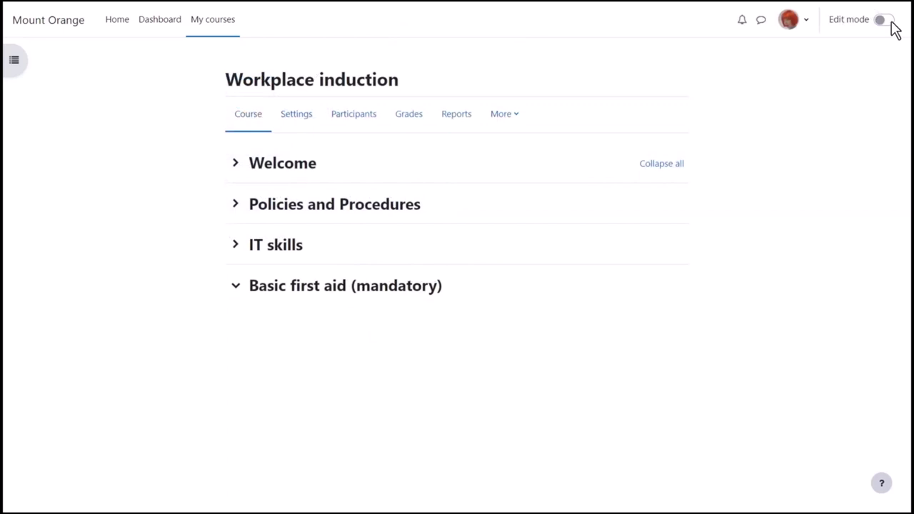
Step: Turn editing on and view the Lesson activity's description for the Basic first aid (mandatory) section
{"action": "left_click", "coordinate": [885, 21]}
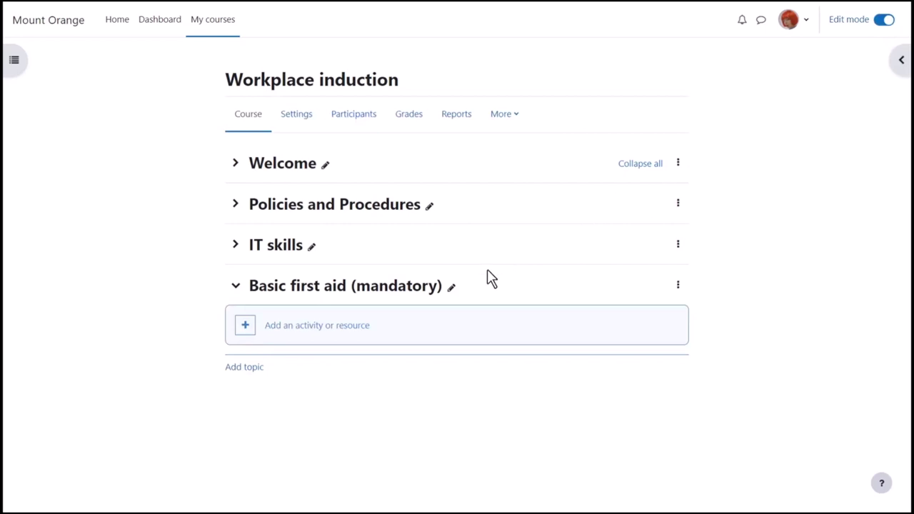
{"action": "left_click", "coordinate": [408, 327]}
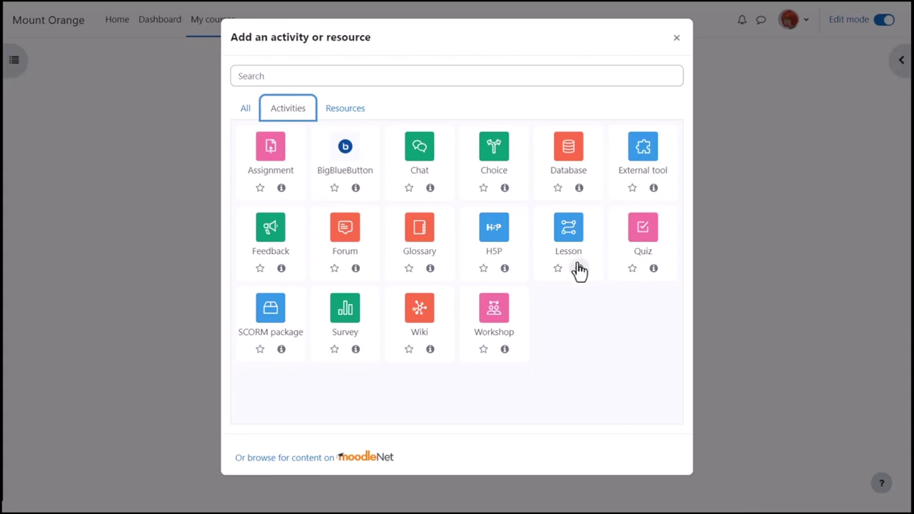
{"action": "left_click", "coordinate": [579, 269]}
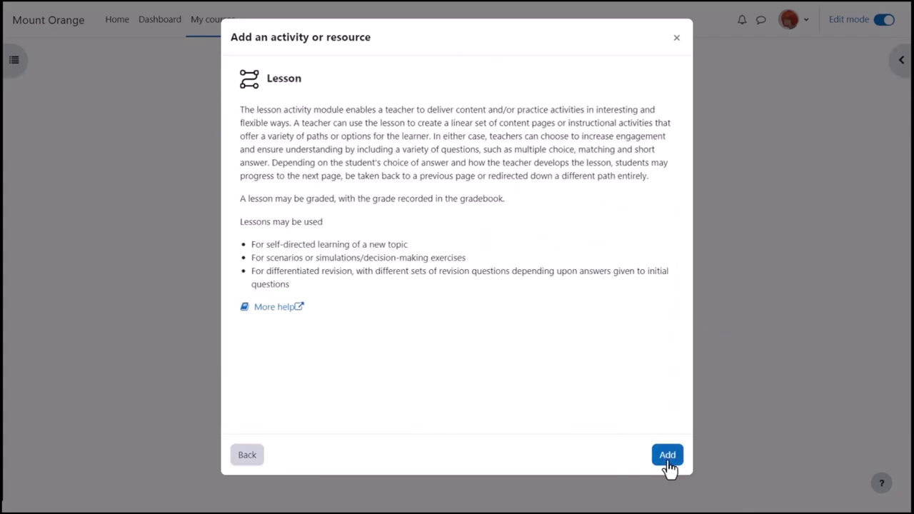
Step: Create a Lesson named 'Basic CPR' with the pasted CPR paragraph shown on the course page
{"action": "left_click", "coordinate": [667, 456]}
{"action": "type", "text": "Ba"}
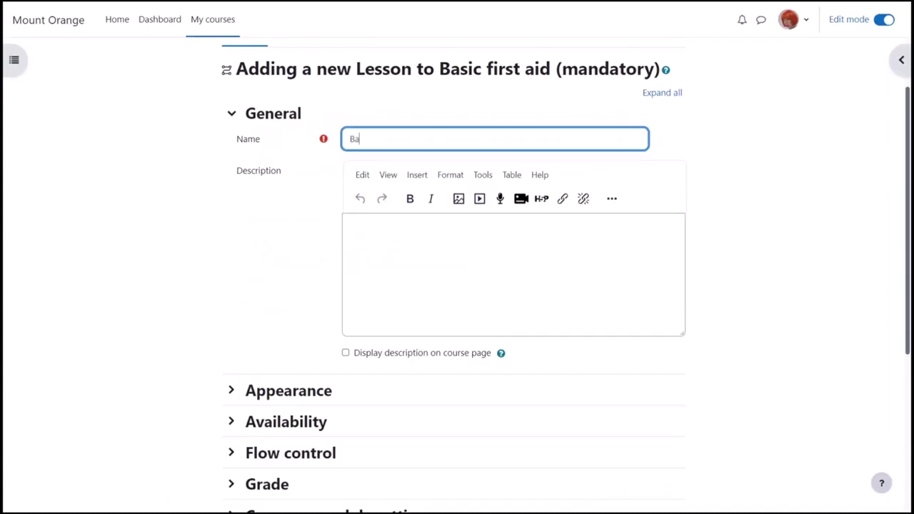
{"action": "type", "text": "sic CPR"}
{"action": "left_click", "coordinate": [346, 222]}
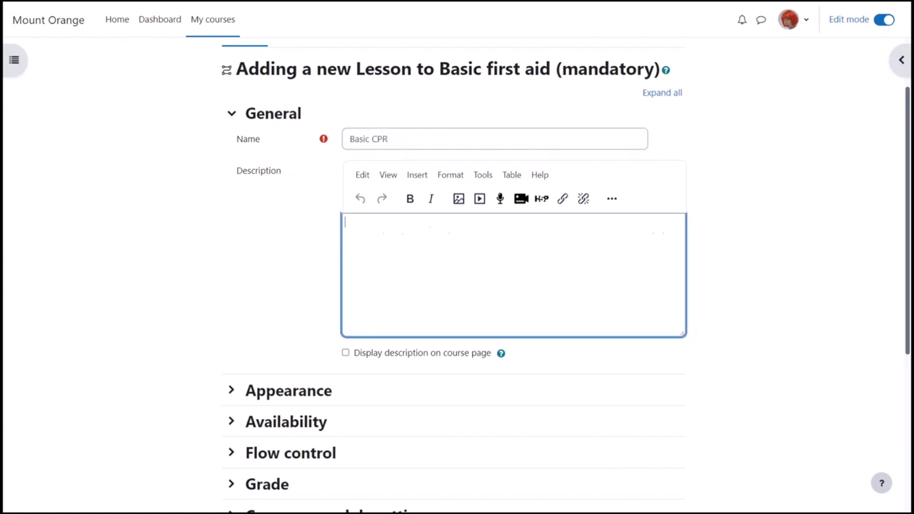
{"action": "type", "text": "CPR stands for cardiopulmonary resuscitation. It's when someone gives chest compressions to a person in cardiac arrest to keep them alive until emergency help arrives."}
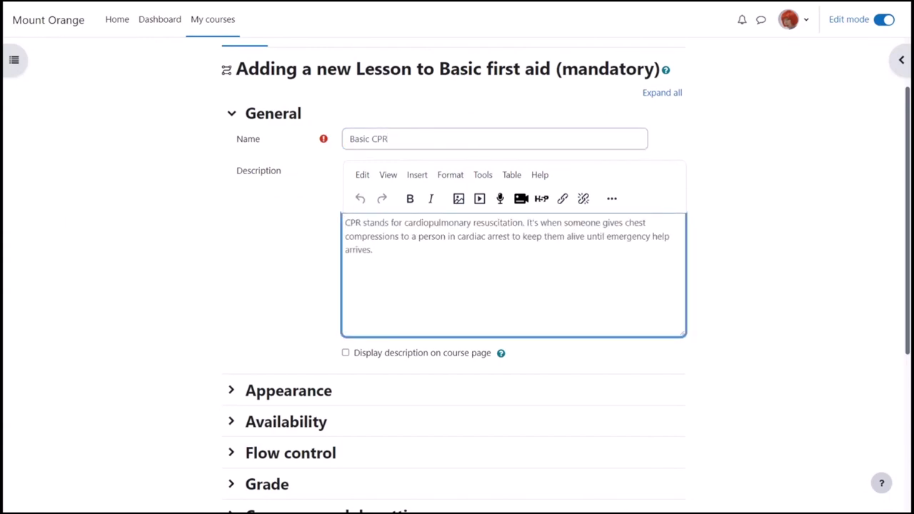
{"action": "left_click", "coordinate": [347, 352]}
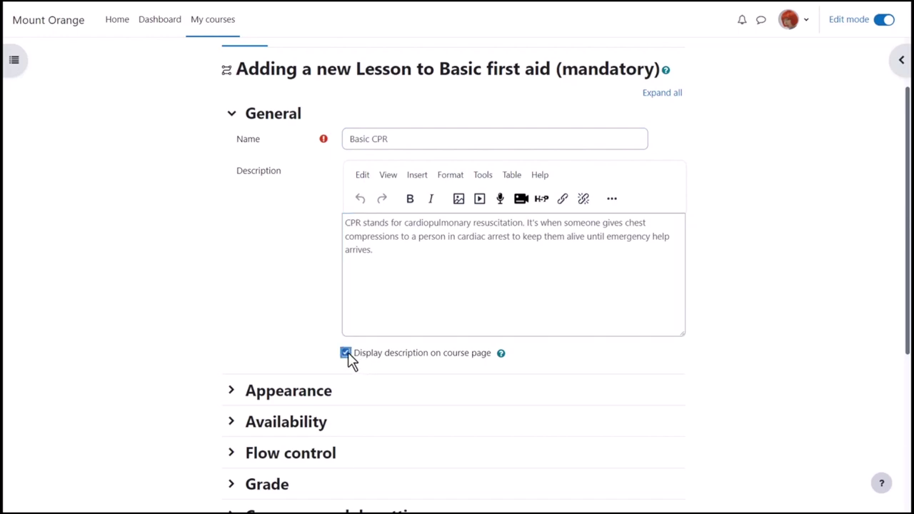
{"action": "left_click", "coordinate": [231, 114]}
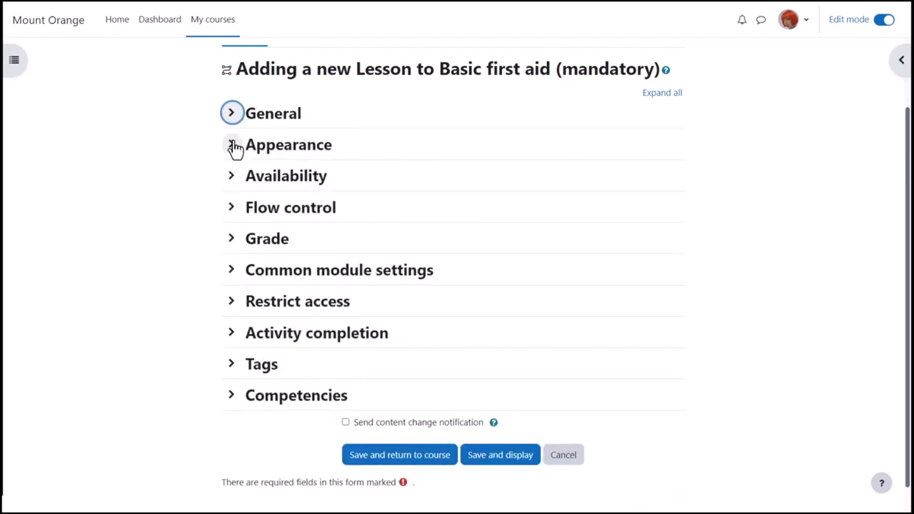
Step: In the Appearance settings, set Maximum number of answers to 4
{"action": "left_click", "coordinate": [234, 146]}
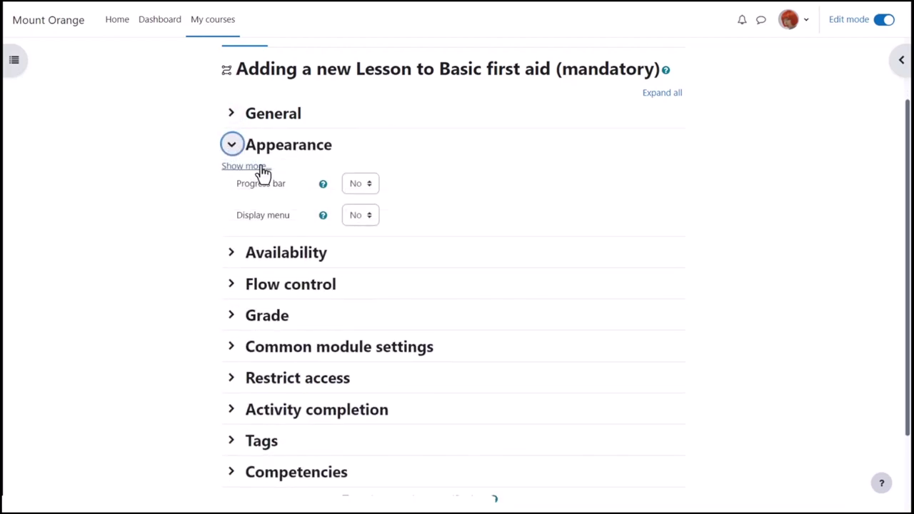
{"action": "left_click", "coordinate": [243, 166]}
{"action": "scroll", "coordinate": [311, 104], "scroll_direction": "down", "scroll_amount": 2}
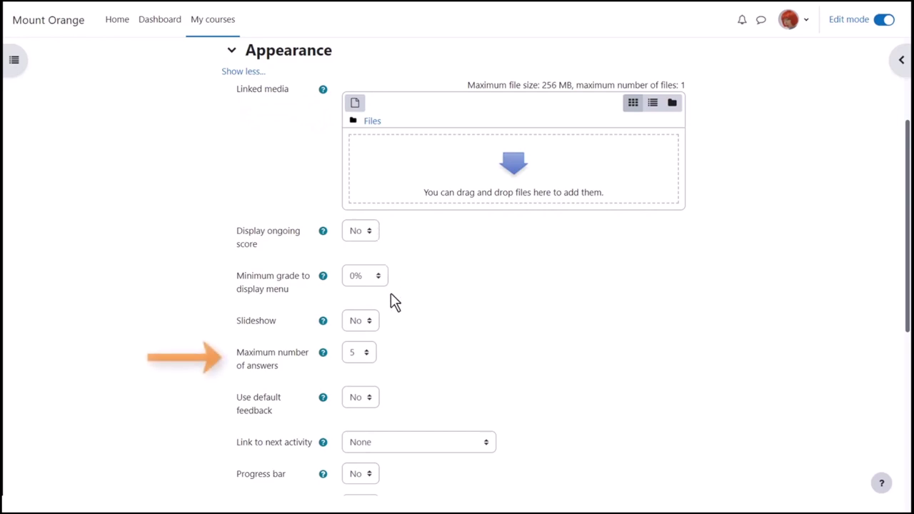
{"action": "left_click", "coordinate": [366, 352]}
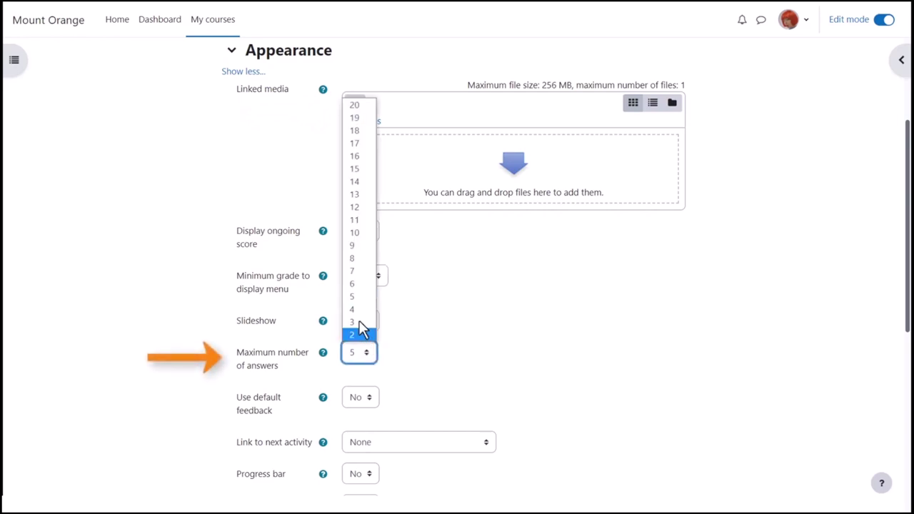
{"action": "left_click", "coordinate": [357, 309]}
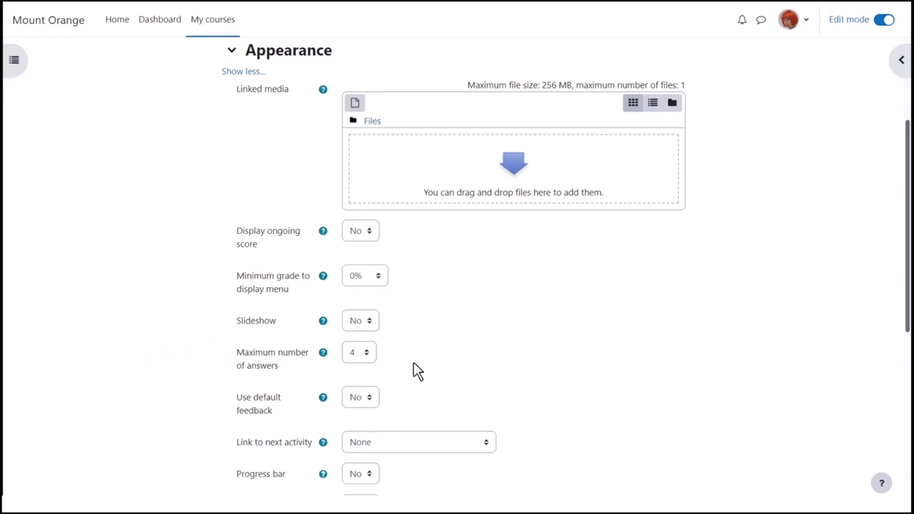
{"action": "scroll", "coordinate": [417, 369], "scroll_direction": "down", "scroll_amount": 1}
{"action": "scroll", "coordinate": [417, 370], "scroll_direction": "down", "scroll_amount": 1}
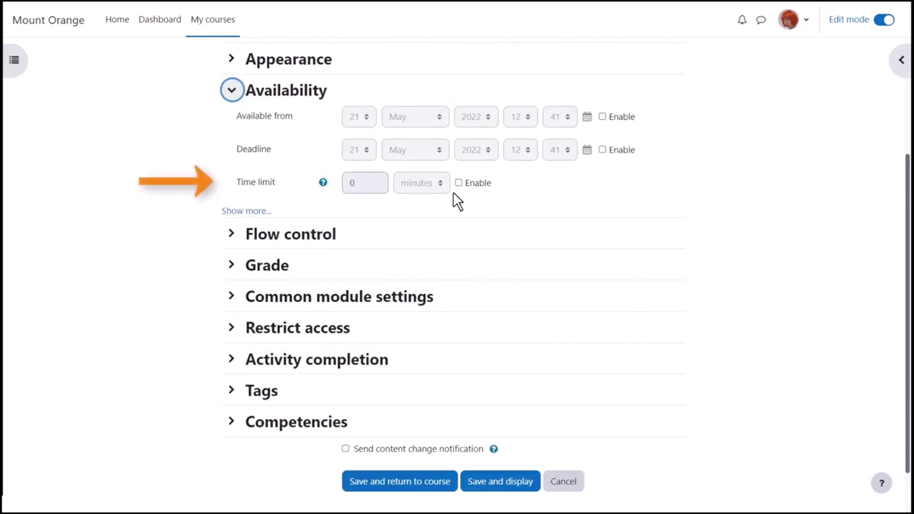
{"action": "left_click", "coordinate": [260, 213]}
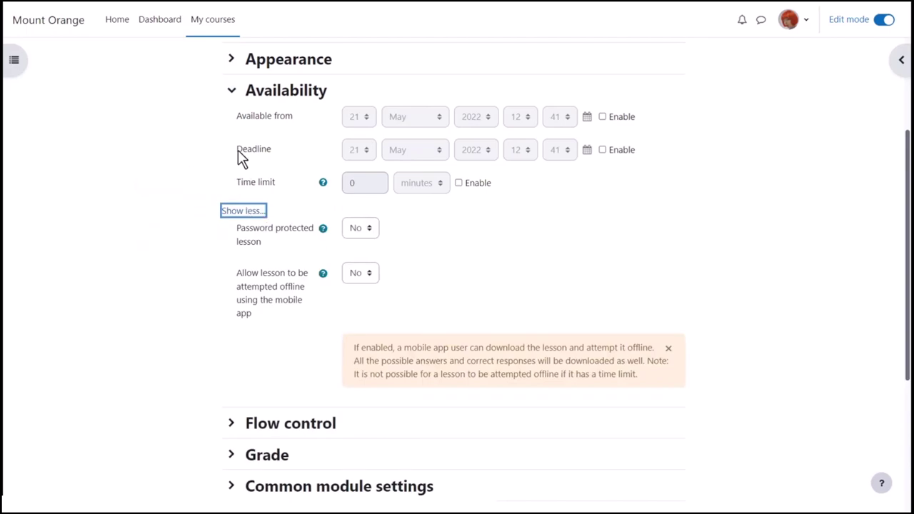
{"action": "left_click", "coordinate": [233, 93]}
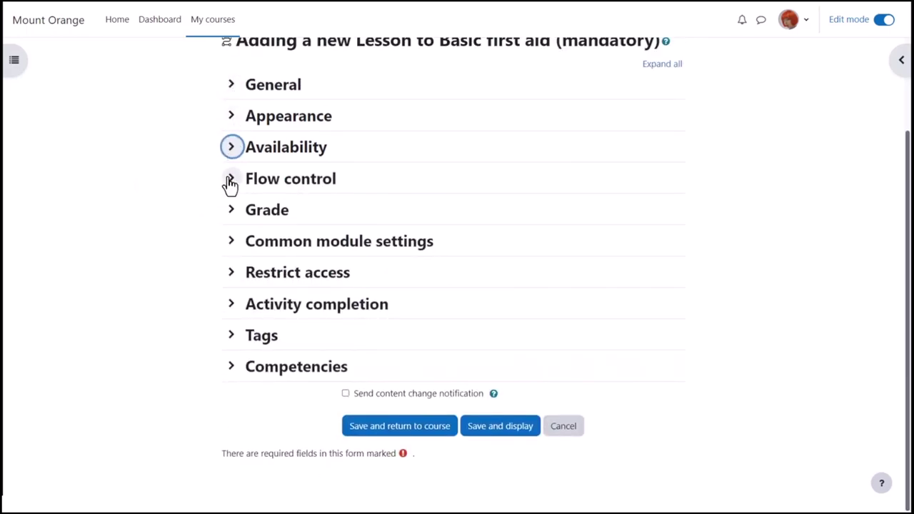
{"action": "left_click", "coordinate": [231, 180]}
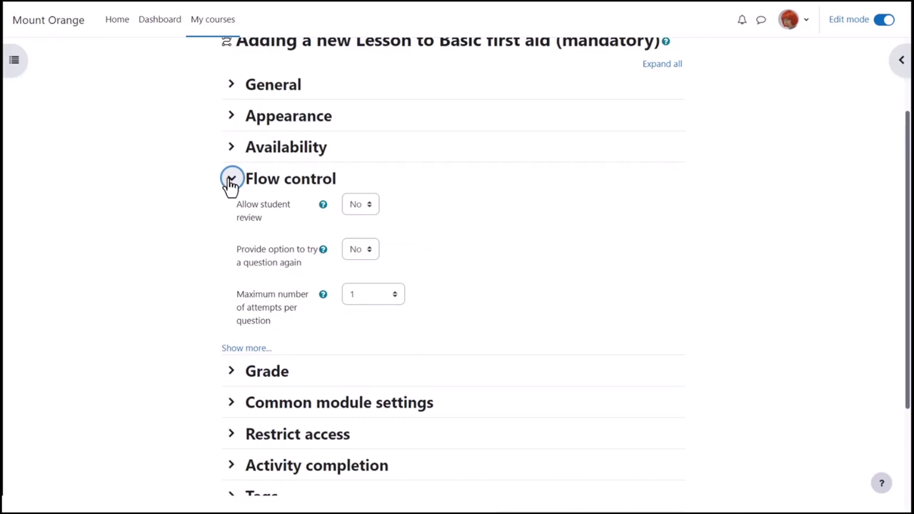
{"action": "left_click", "coordinate": [230, 180]}
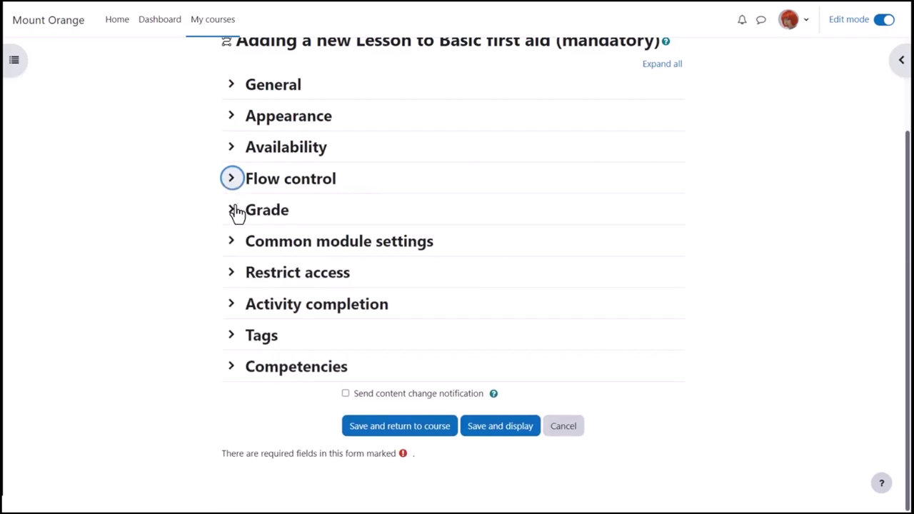
Step: Require 15 minutes spent for completion, dropping the Require view and Require end reached conditions
{"action": "left_click", "coordinate": [300, 305]}
{"action": "scroll", "coordinate": [428, 286], "scroll_direction": "down", "scroll_amount": 1}
{"action": "left_click", "coordinate": [571, 266]}
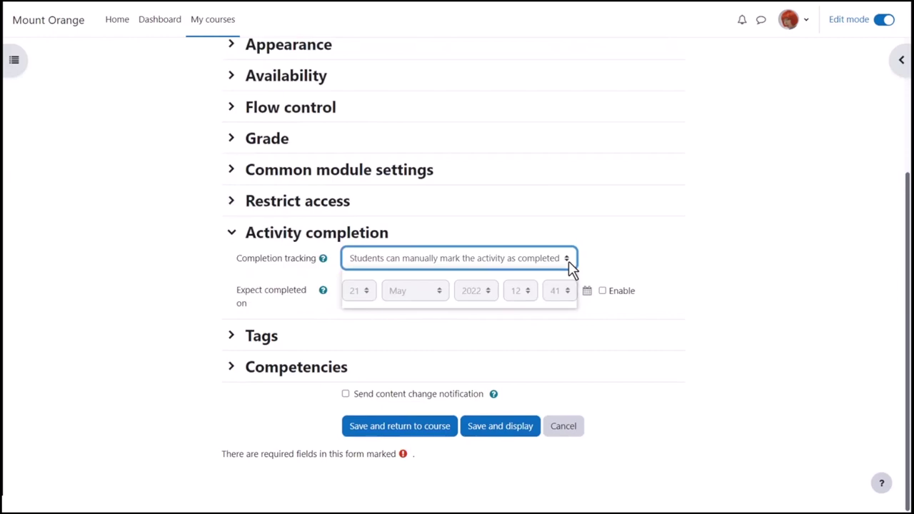
{"action": "left_click", "coordinate": [570, 265]}
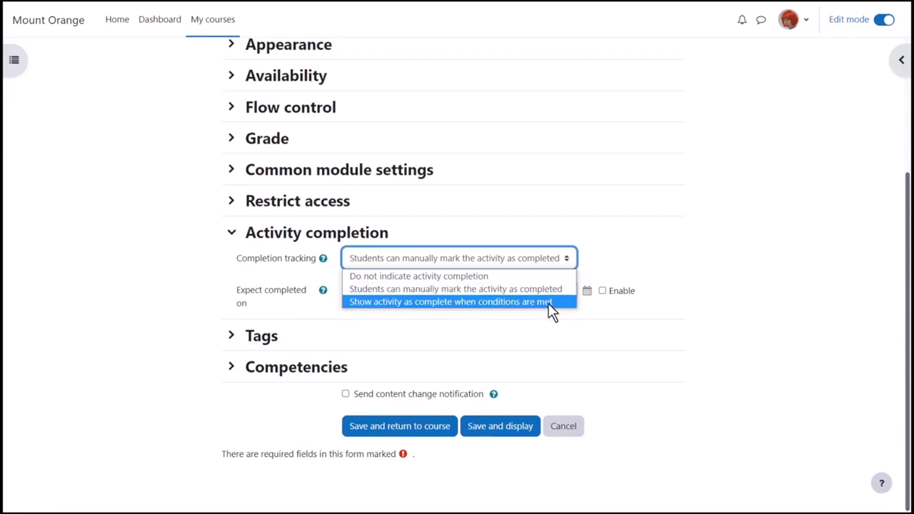
{"action": "left_click", "coordinate": [551, 308]}
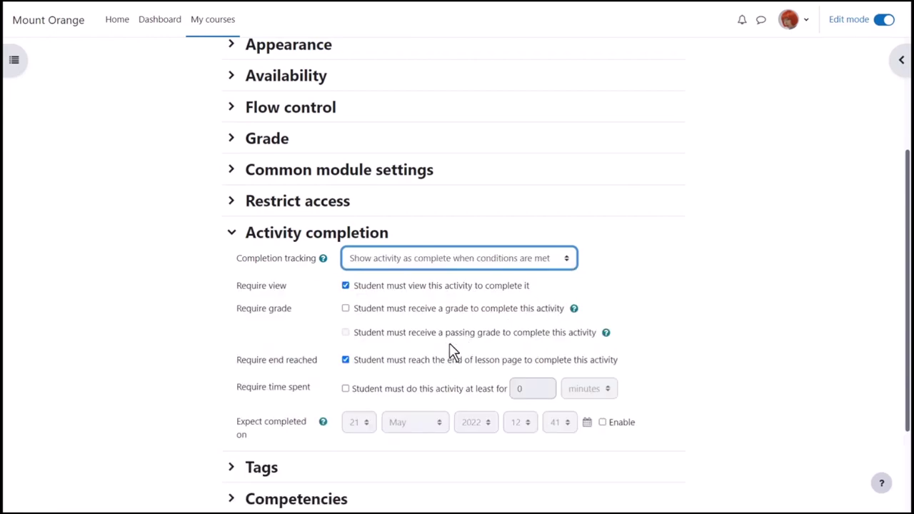
{"action": "left_click", "coordinate": [346, 360]}
{"action": "left_click", "coordinate": [346, 388]}
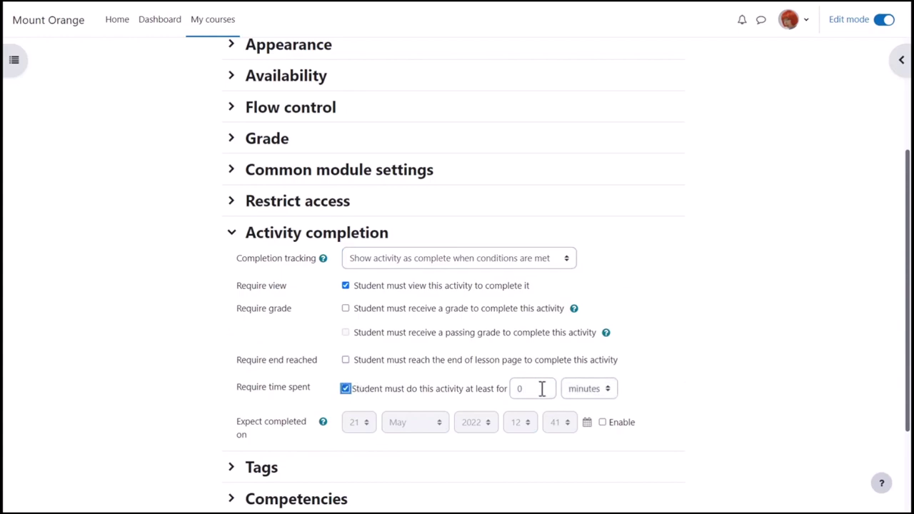
{"action": "left_click", "coordinate": [540, 387]}
{"action": "key", "text": "BackSpace"}
{"action": "type", "text": "15"}
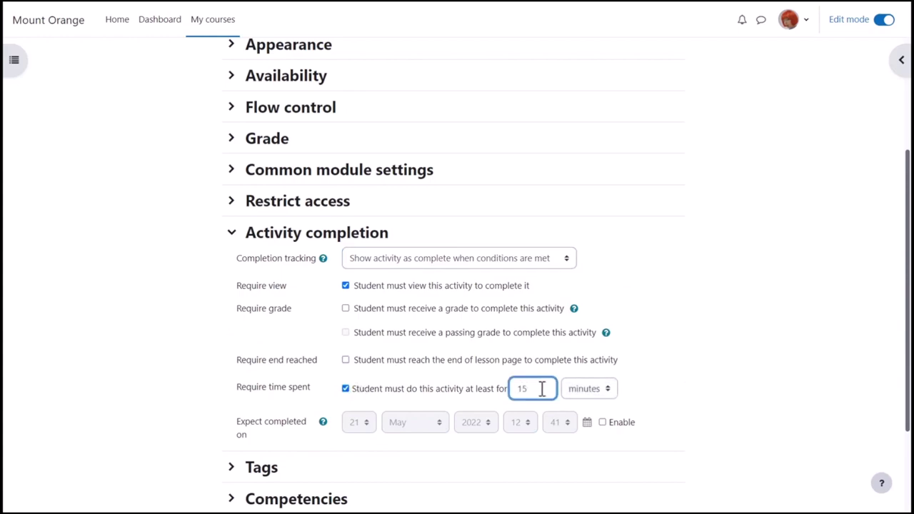
{"action": "left_click", "coordinate": [346, 286]}
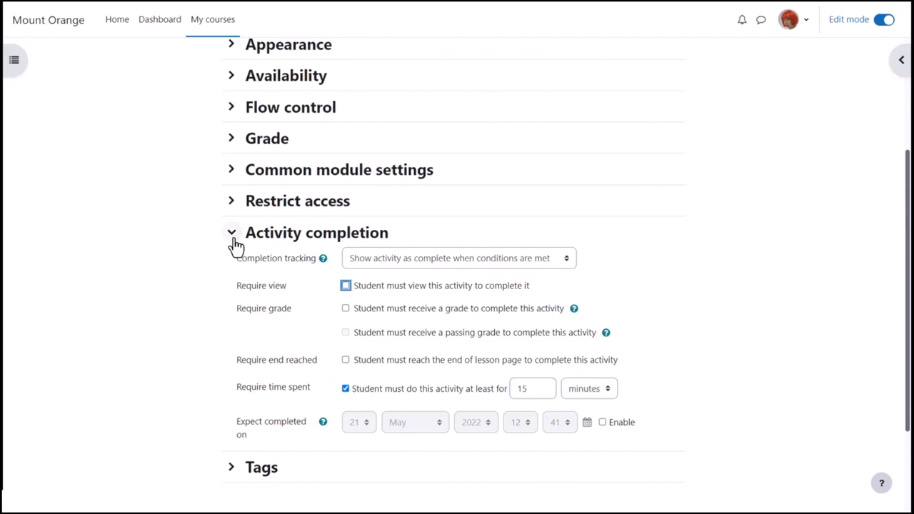
{"action": "left_click", "coordinate": [233, 239]}
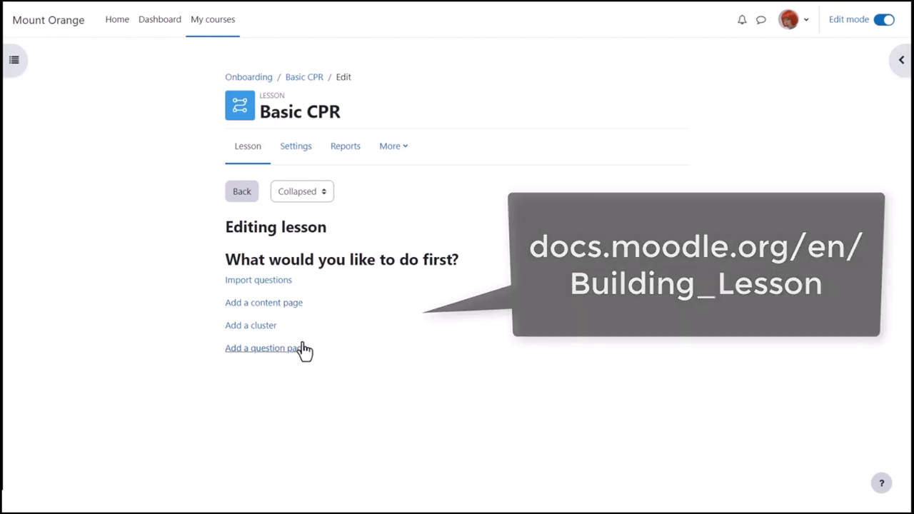
Step: Add a content page with text 'Choose how you'd like to learn about CPR below...' and Content 1 jumping to Next page
{"action": "left_click", "coordinate": [300, 304]}
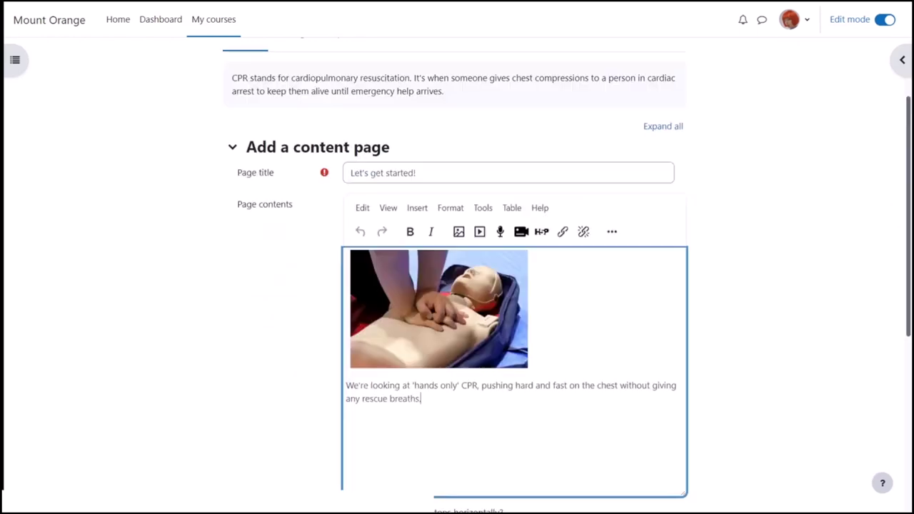
{"action": "type", "text": "Choose ho"}
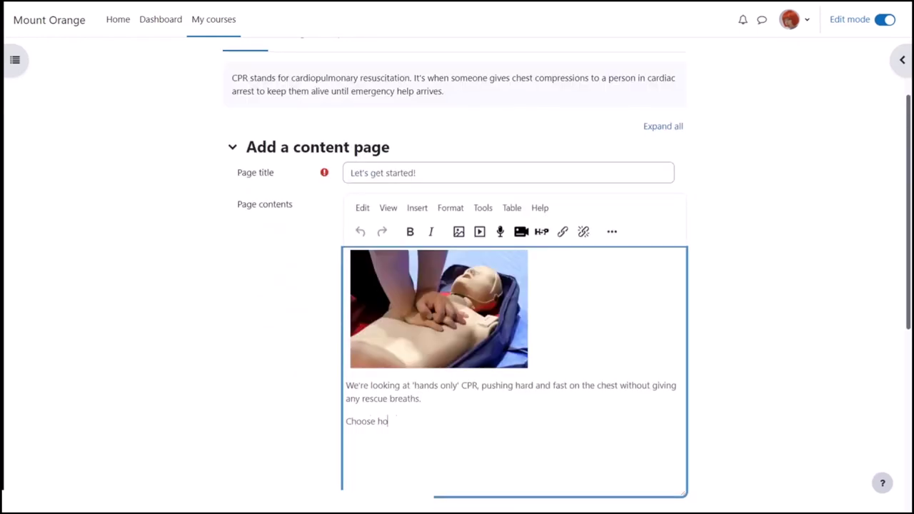
{"action": "type", "text": "w you'd like to learn about CP"}
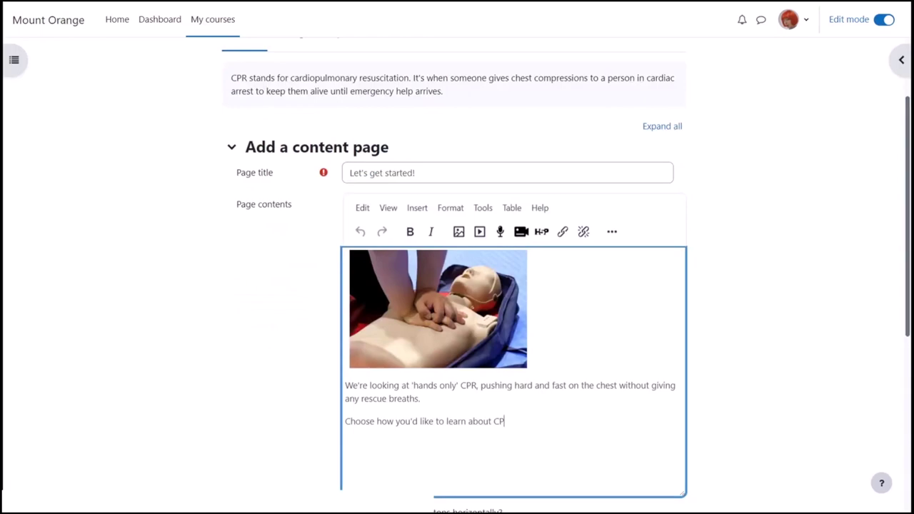
{"action": "type", "text": "R below"}
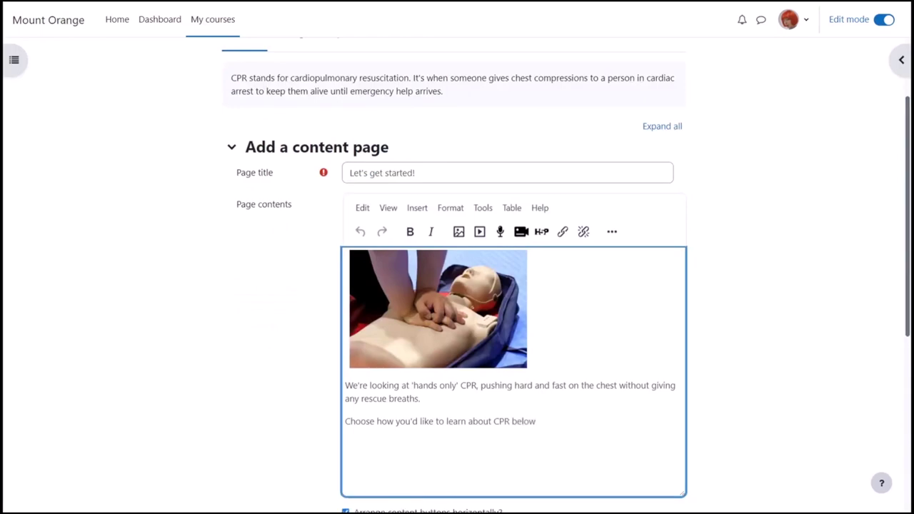
{"action": "type", "text": "..."}
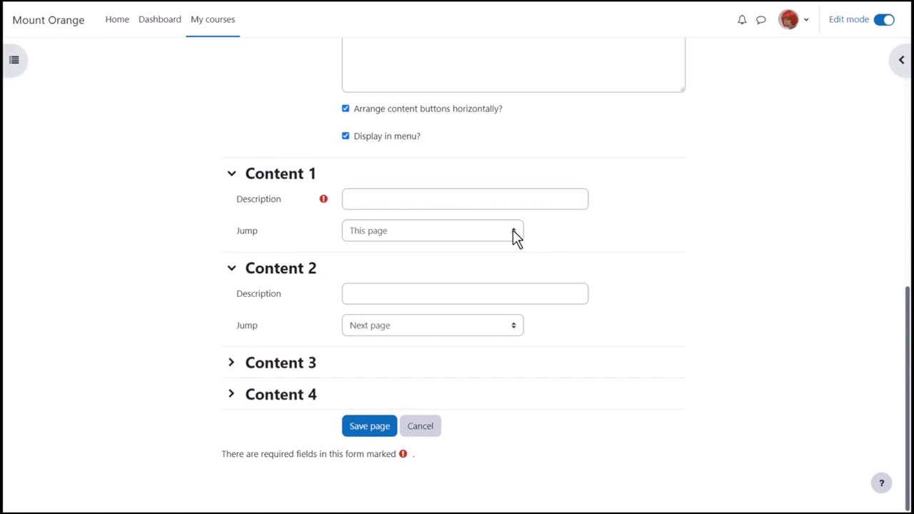
{"action": "left_click", "coordinate": [516, 237]}
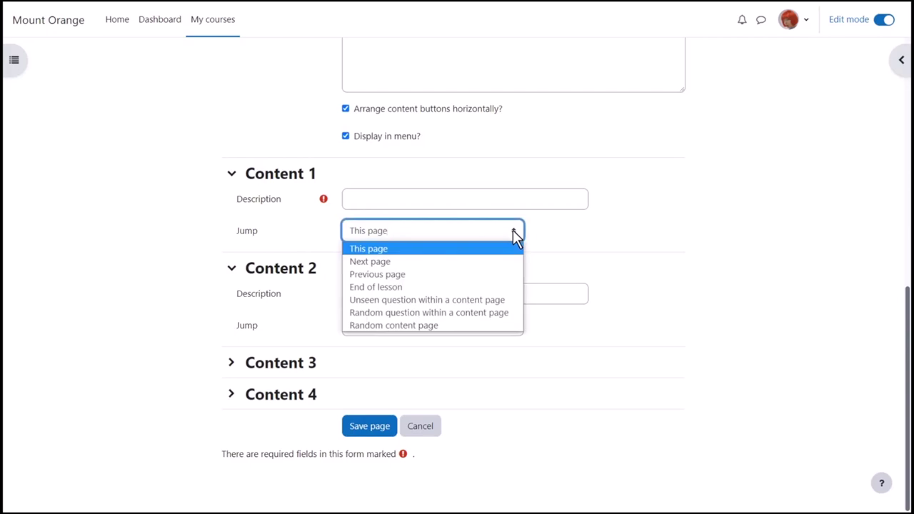
{"action": "left_click", "coordinate": [513, 235]}
{"action": "key", "text": "Down"}
Step: Enter the content descriptions 'Watch a video about CPR' and 'Read text about CPR'
{"action": "left_click", "coordinate": [516, 202]}
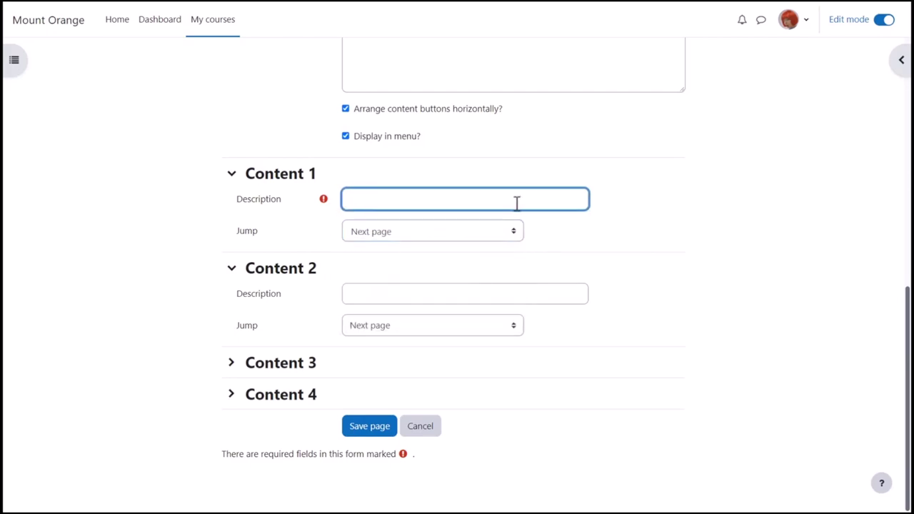
{"action": "type", "text": "Watch a video about CPR"}
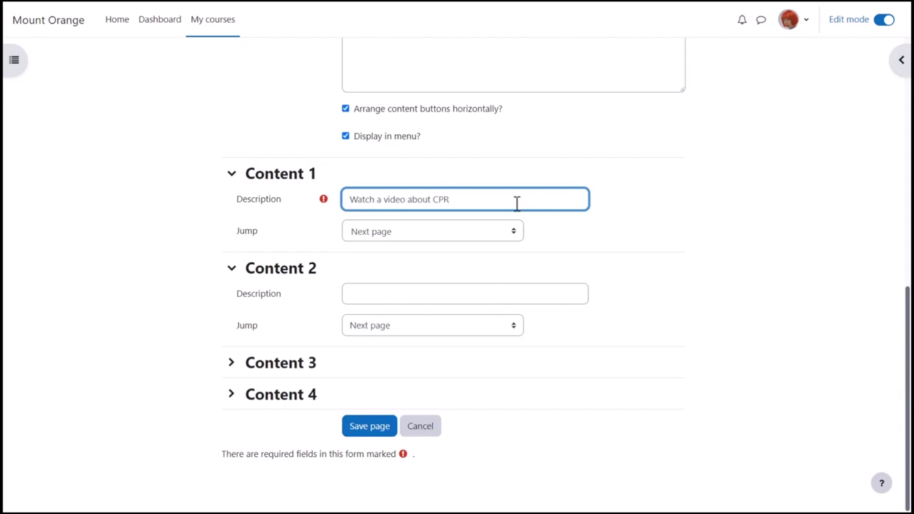
{"action": "left_click", "coordinate": [474, 295]}
{"action": "type", "text": "R"}
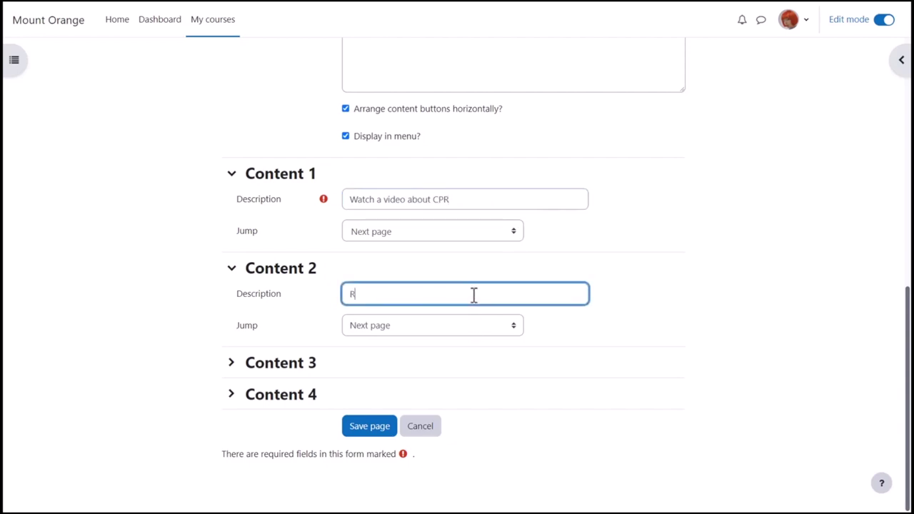
{"action": "type", "text": "ead text about CPR"}
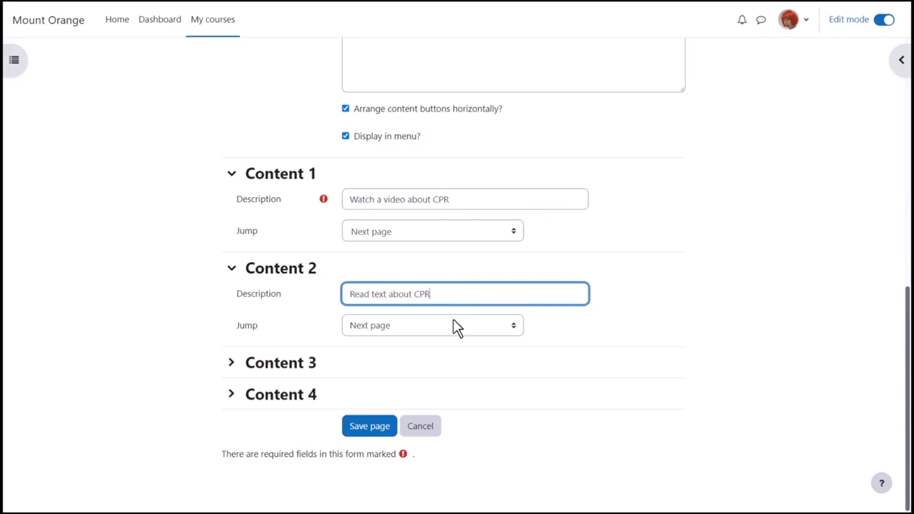
Step: Save the 'Let's get started!' page and check the lesson in Expanded view before returning to Collapsed
{"action": "left_click", "coordinate": [374, 425]}
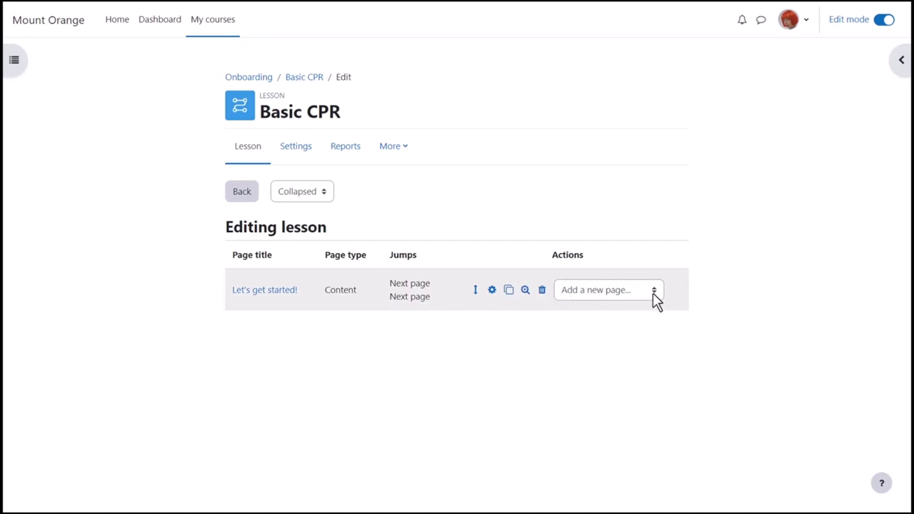
{"action": "left_click", "coordinate": [324, 194]}
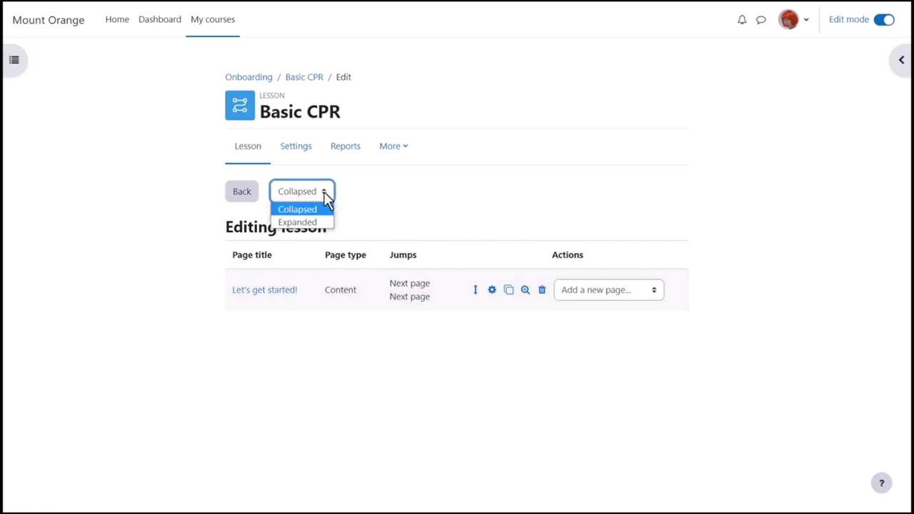
{"action": "left_click", "coordinate": [316, 222]}
{"action": "scroll", "coordinate": [815, 287], "scroll_direction": "down", "scroll_amount": 1}
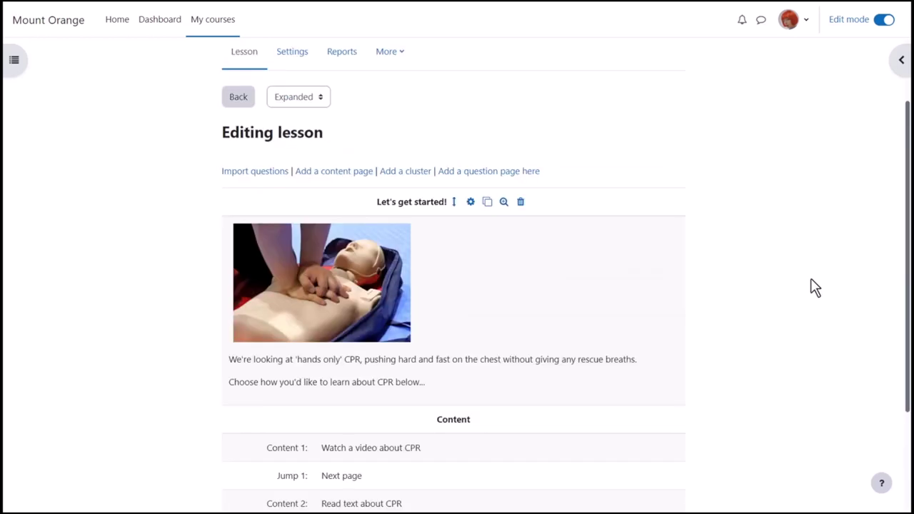
{"action": "left_click", "coordinate": [322, 97]}
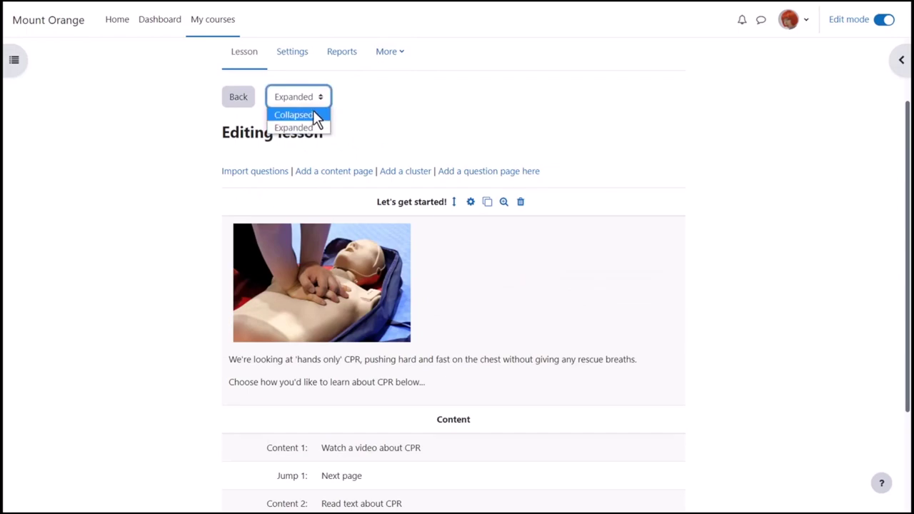
{"action": "left_click", "coordinate": [314, 113]}
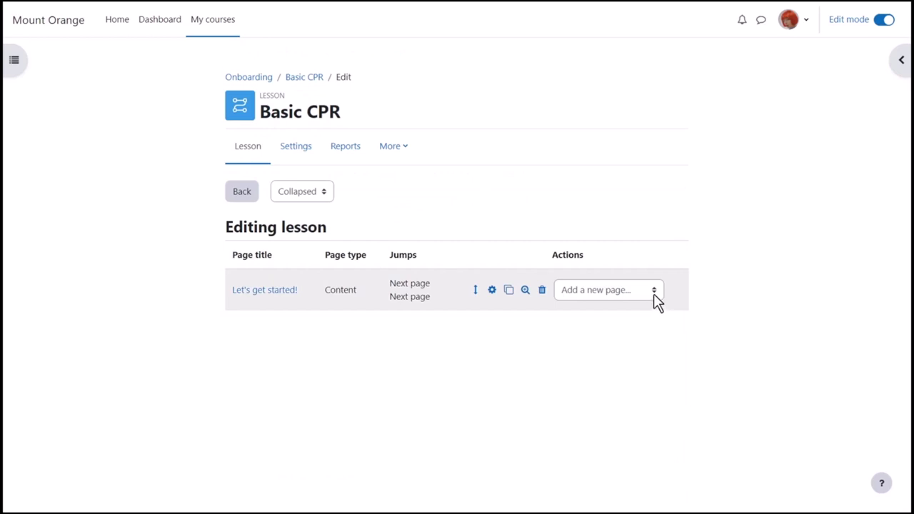
Step: Add a Video content page from the Add a new page list
{"action": "left_click", "coordinate": [654, 292]}
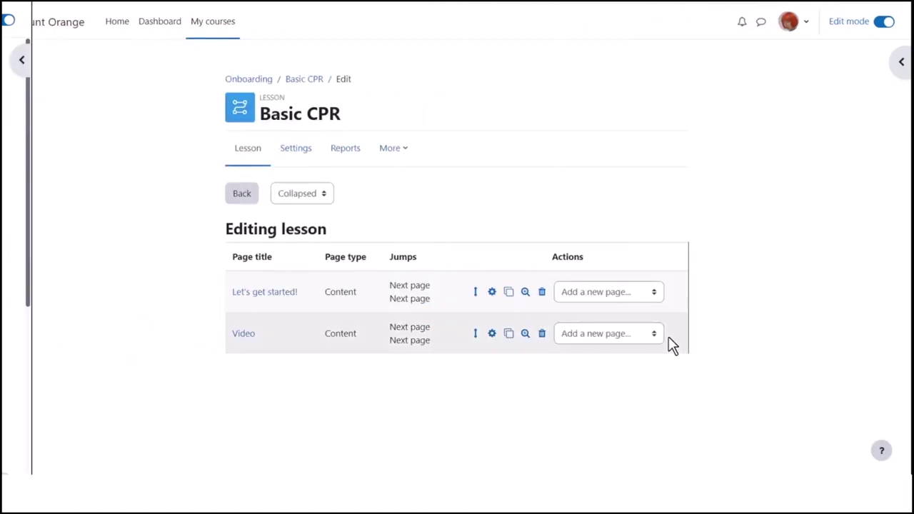
{"action": "left_click", "coordinate": [654, 334]}
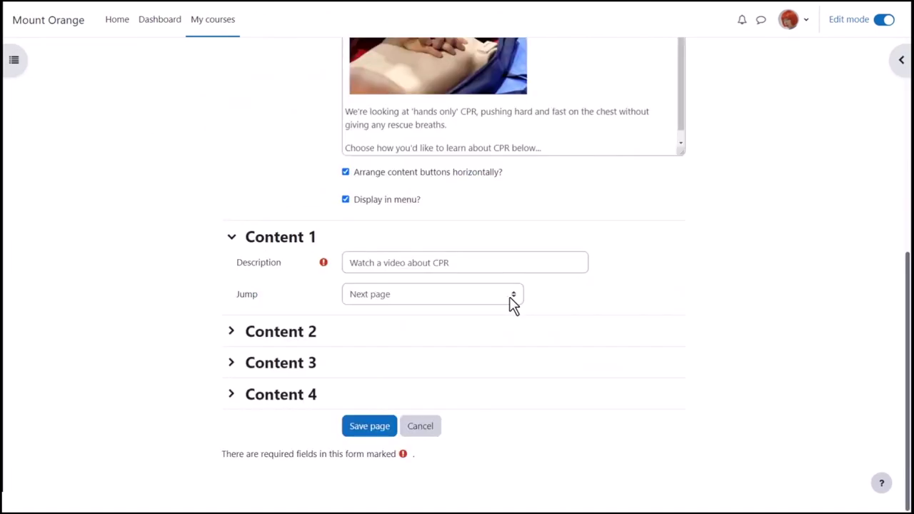
Step: Point Content 1 to the Video page and Content 2 to the Text page, then save
{"action": "left_click", "coordinate": [510, 304]}
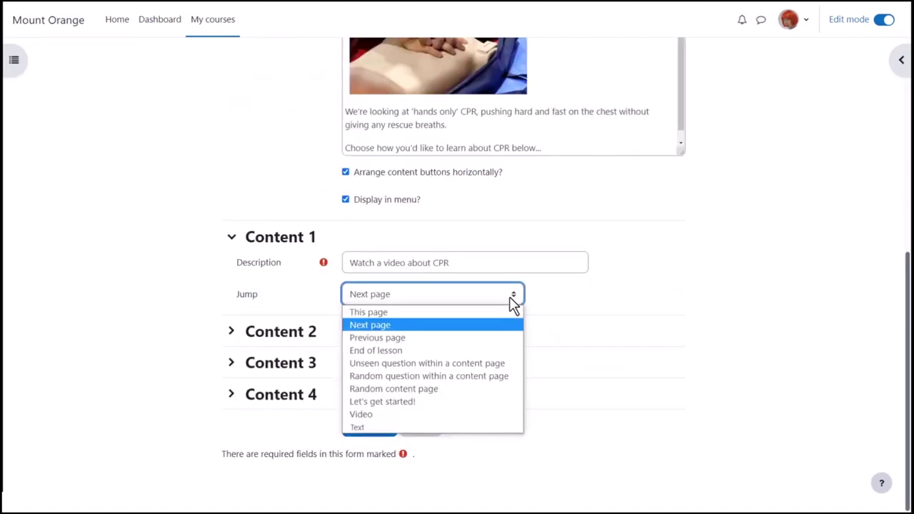
{"action": "left_click", "coordinate": [410, 417]}
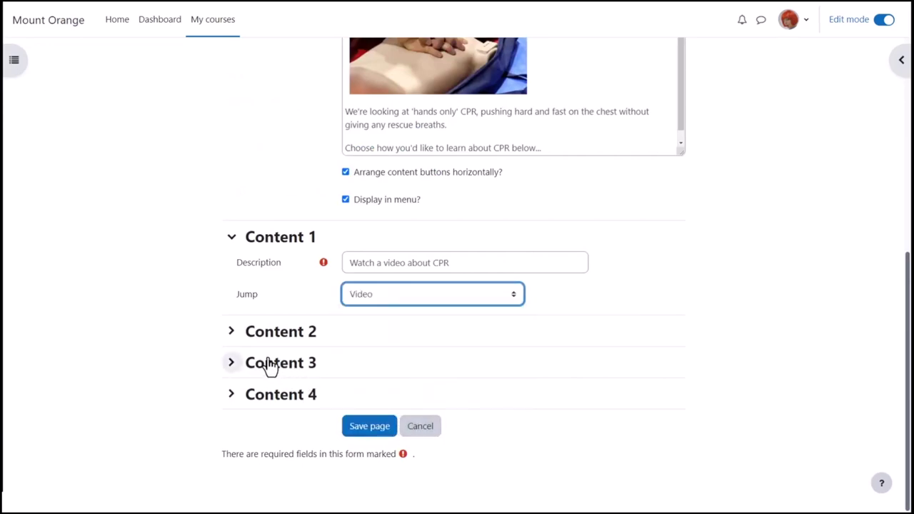
{"action": "left_click", "coordinate": [232, 334]}
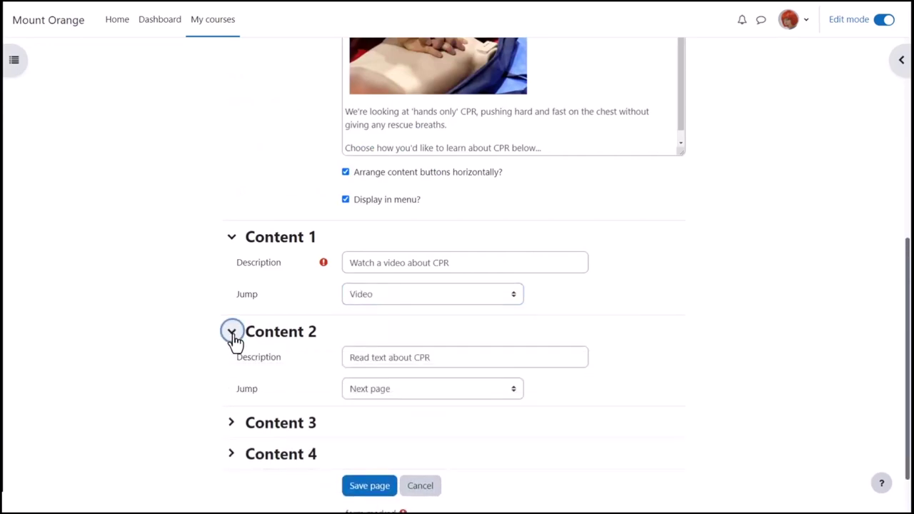
{"action": "left_click", "coordinate": [509, 392]}
{"action": "left_click", "coordinate": [465, 372]}
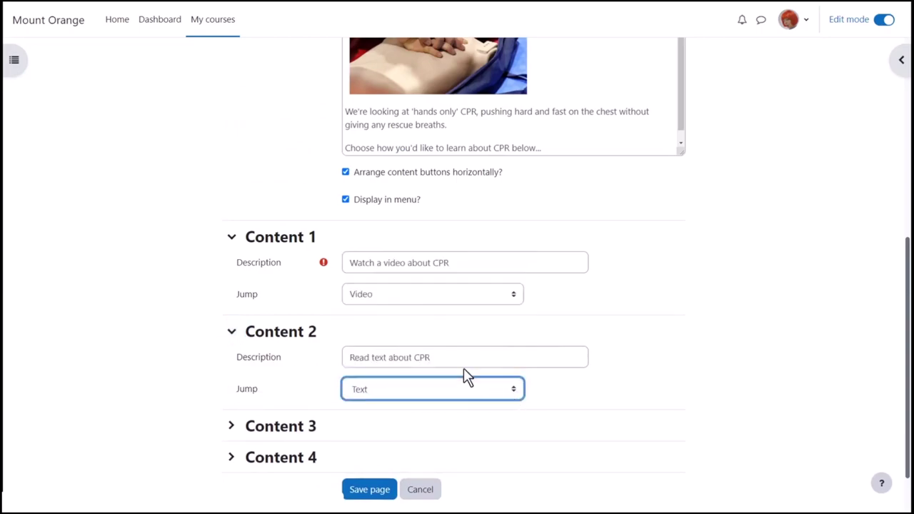
{"action": "left_click", "coordinate": [382, 492]}
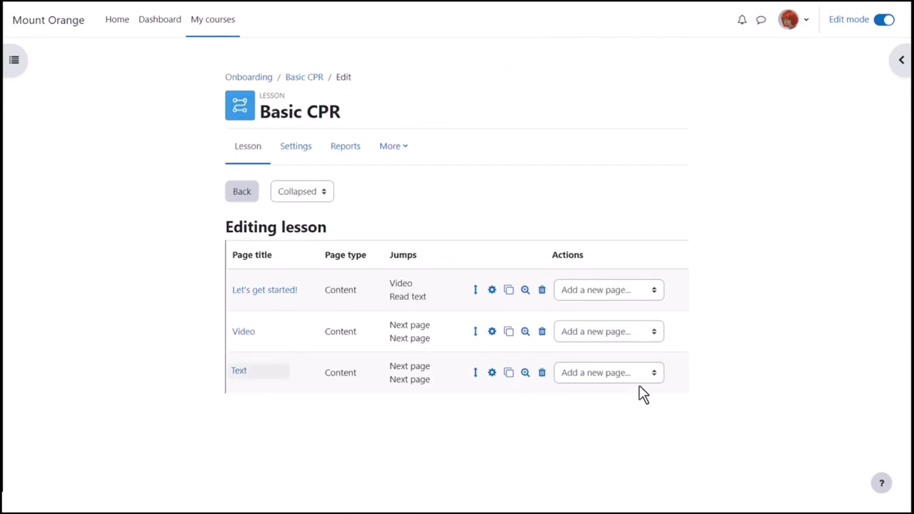
Step: Add a Multichoice question page 'How many compressions?' after Text, answers 100 - 120 (1) and 50 (0)
{"action": "left_click", "coordinate": [655, 377]}
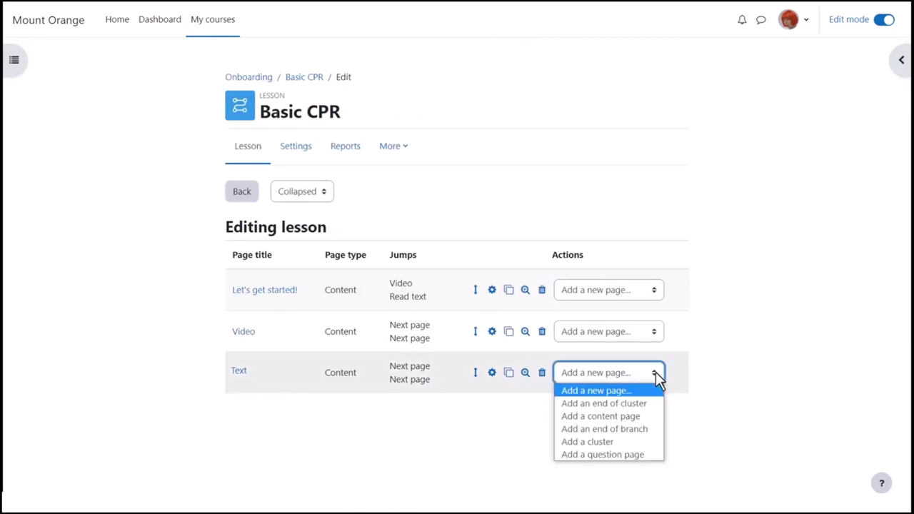
{"action": "left_click", "coordinate": [630, 455]}
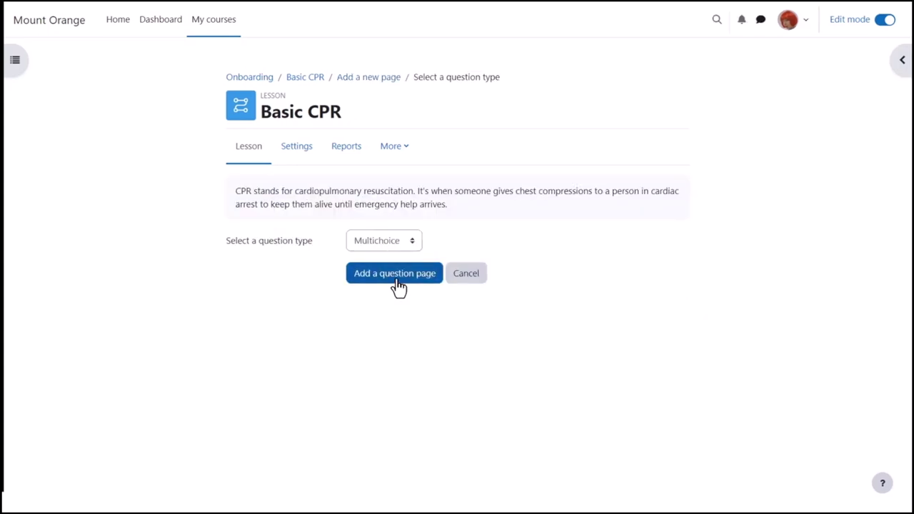
{"action": "left_click", "coordinate": [395, 275]}
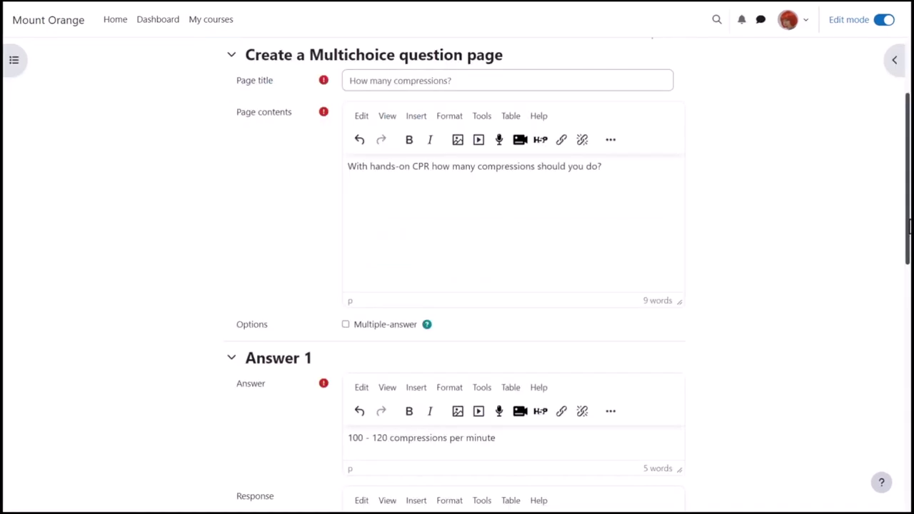
{"action": "left_click_drag", "start_coordinate": [910, 227], "coordinate": [856, 421]}
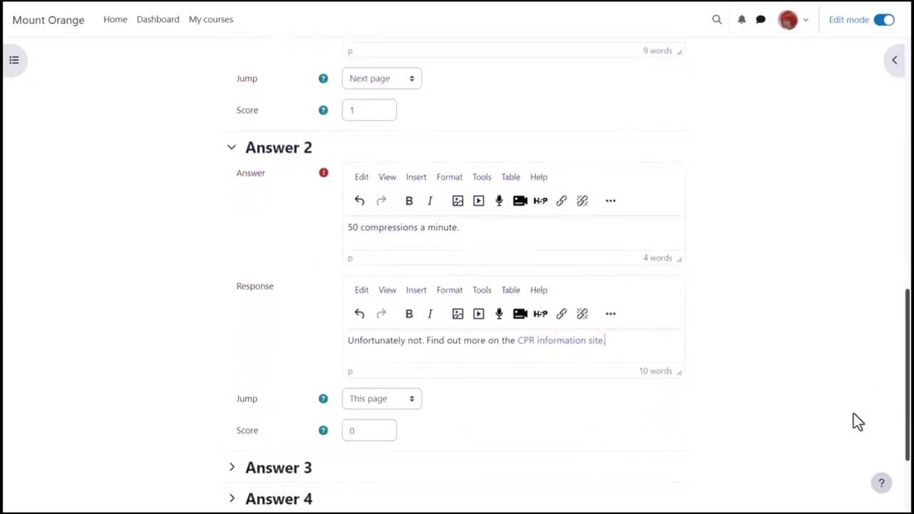
Step: Keep Answer 2's jump as This page and set Answer 1's jump to End of lesson
{"action": "scroll", "coordinate": [495, 407], "scroll_direction": "down", "scroll_amount": 1}
{"action": "left_click", "coordinate": [457, 370]}
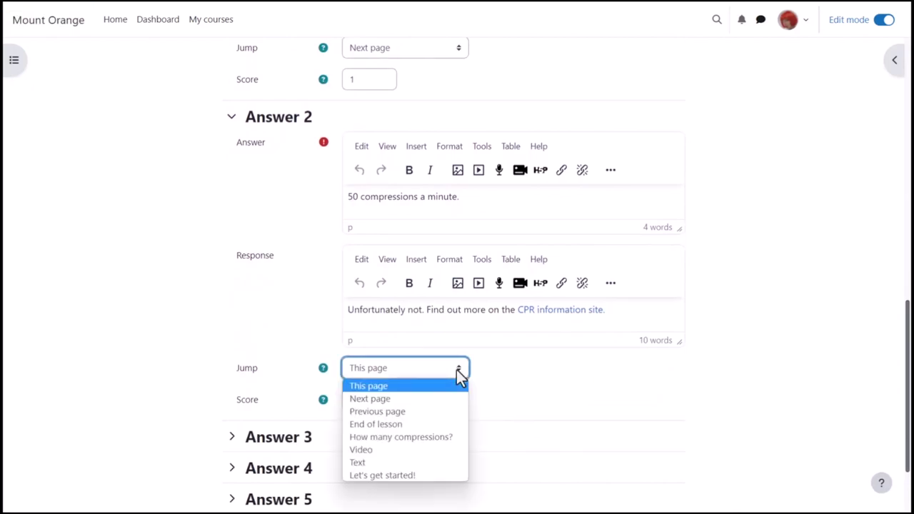
{"action": "left_click", "coordinate": [453, 386]}
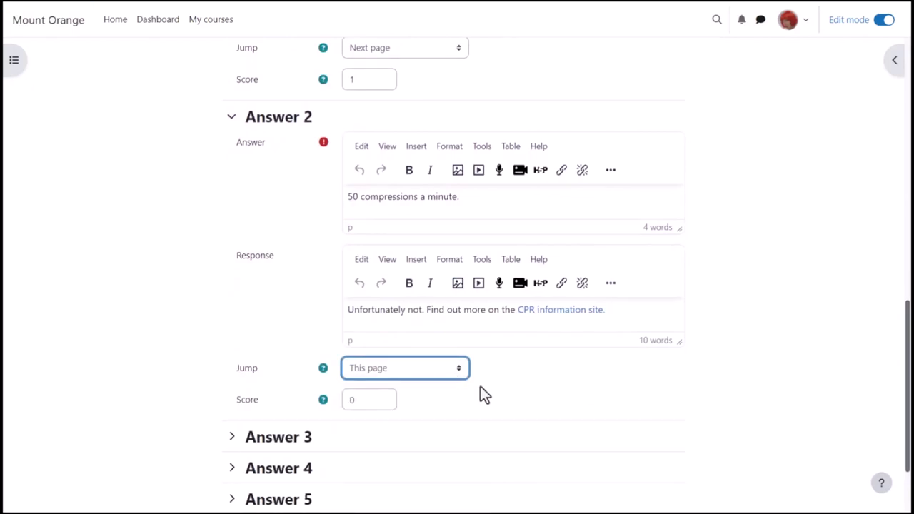
{"action": "scroll", "coordinate": [481, 389], "scroll_direction": "up", "scroll_amount": 5}
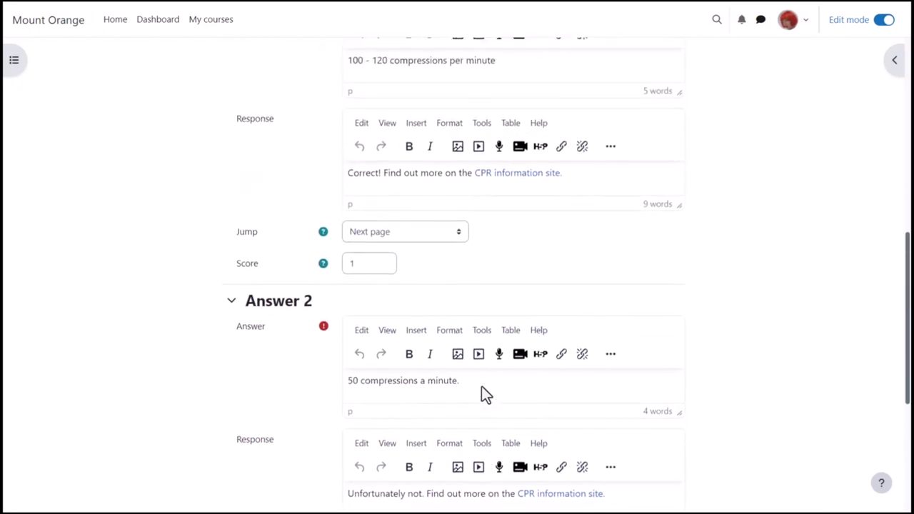
{"action": "scroll", "coordinate": [482, 387], "scroll_direction": "up", "scroll_amount": 2}
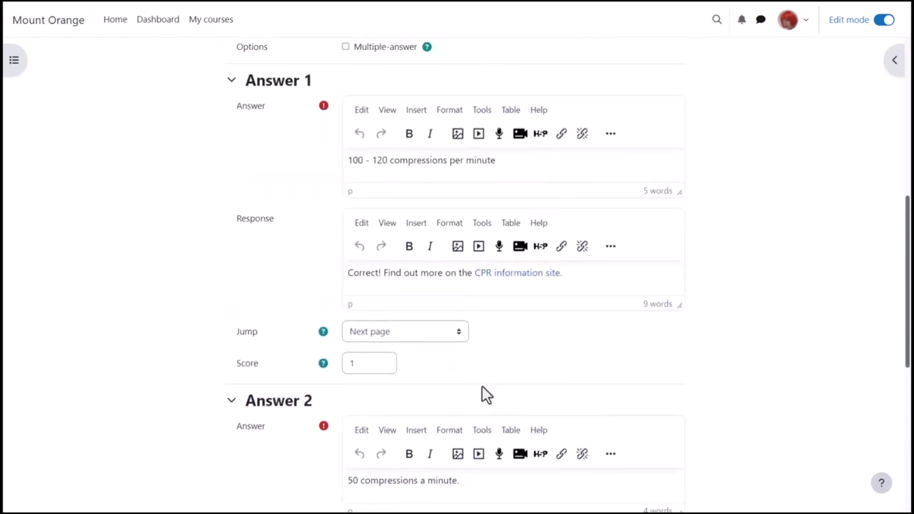
{"action": "left_click", "coordinate": [459, 335]}
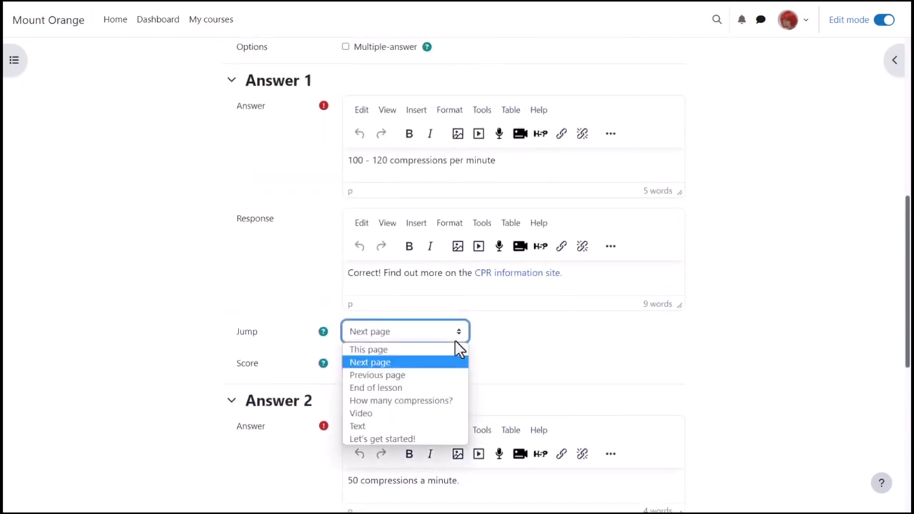
{"action": "left_click", "coordinate": [444, 389]}
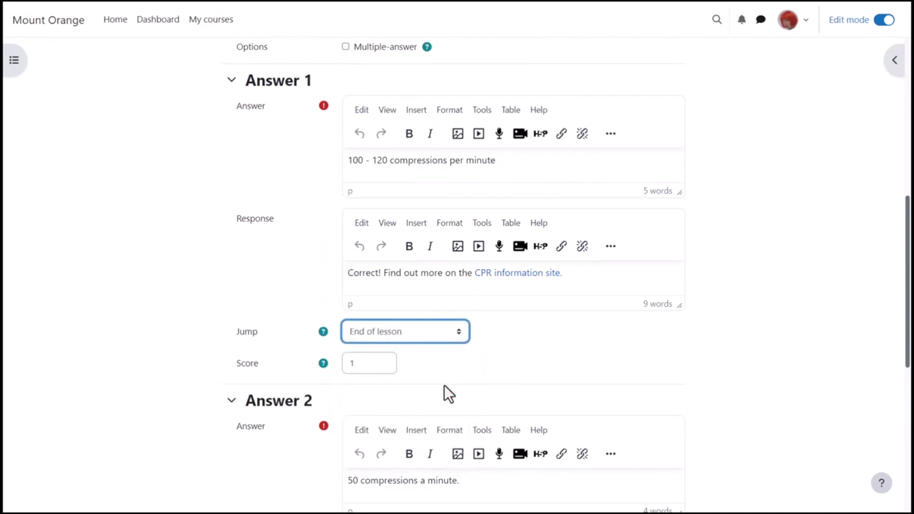
{"action": "scroll", "coordinate": [444, 389], "scroll_direction": "down", "scroll_amount": 4}
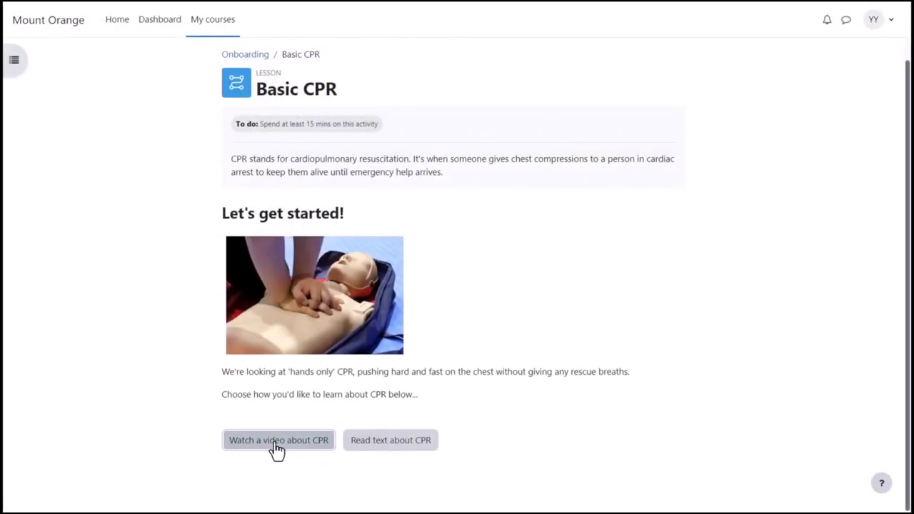
Step: Visit the CPR video and text pages, then go to the Quick check question
{"action": "left_click", "coordinate": [277, 441]}
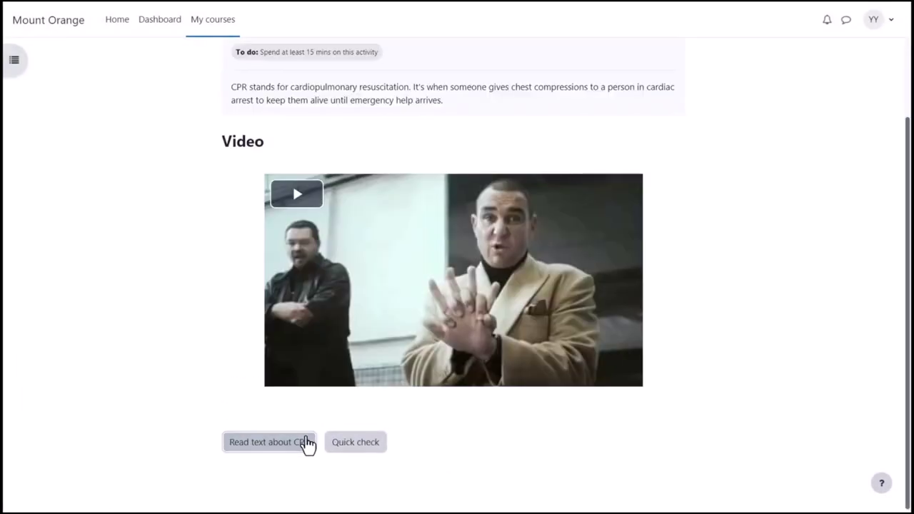
{"action": "left_click", "coordinate": [305, 443]}
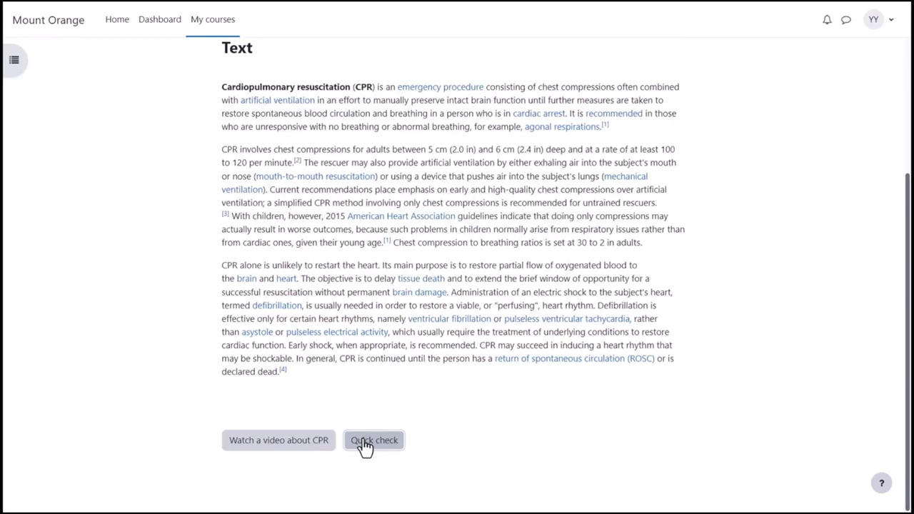
{"action": "left_click", "coordinate": [364, 444]}
Step: Submit the answer 100 - 120 compressions per minute and continue to the lesson's end
{"action": "left_click", "coordinate": [350, 261]}
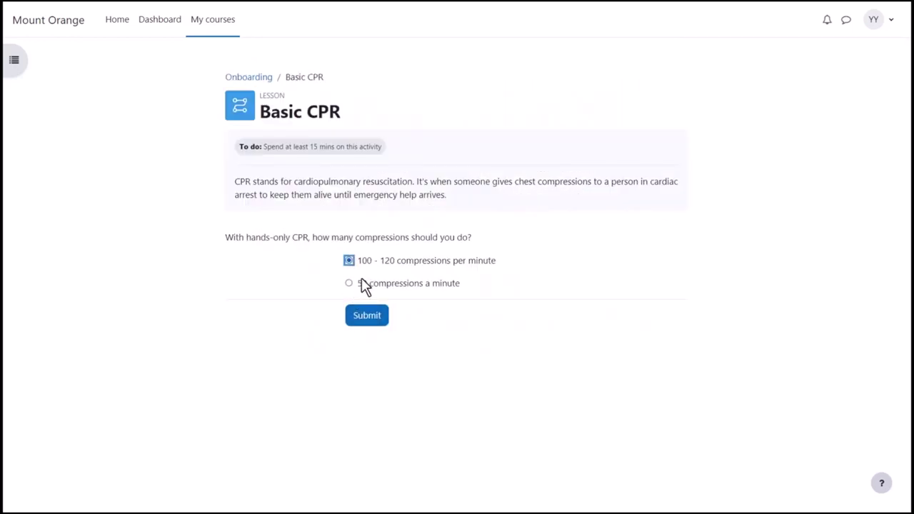
{"action": "left_click", "coordinate": [366, 315]}
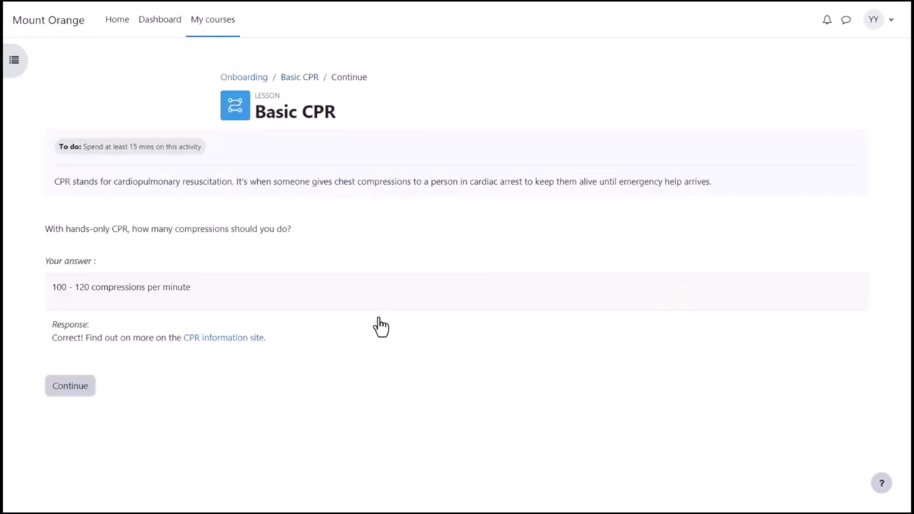
{"action": "left_click", "coordinate": [84, 392]}
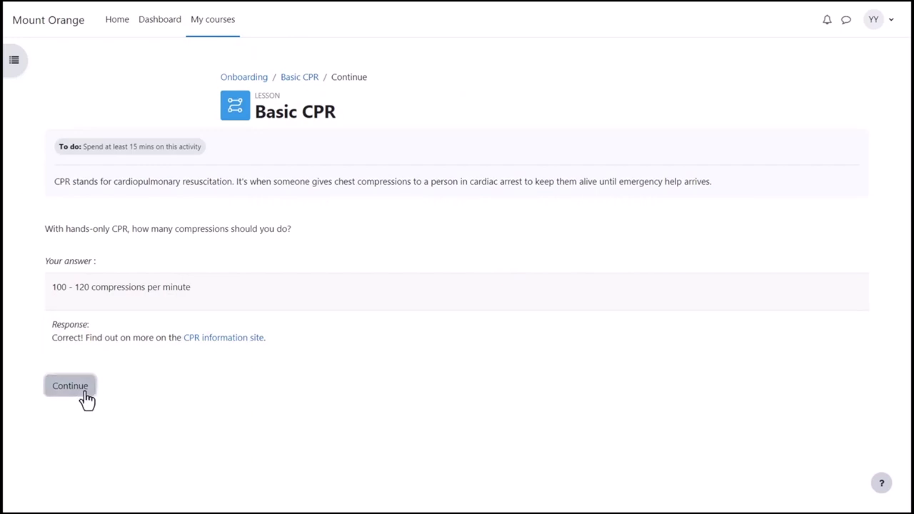